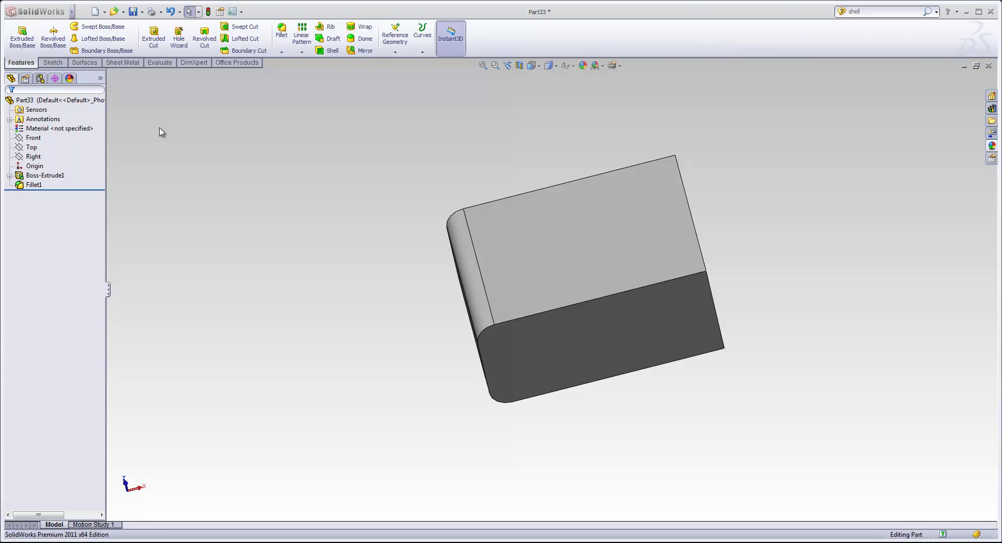
Expand the hidden File-through-Help menu bar from the SolidWorks logo arrow.
{"action": "mouse_move", "coordinate": [76, 11]}
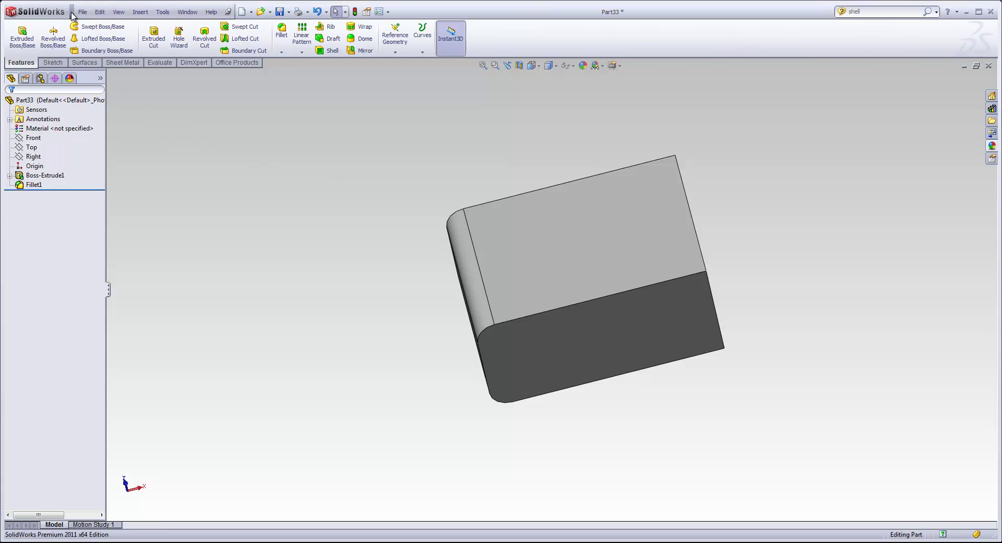
Pin the menu bar so it stays visible, and glance at the Help menu.
{"action": "left_click", "coordinate": [230, 14]}
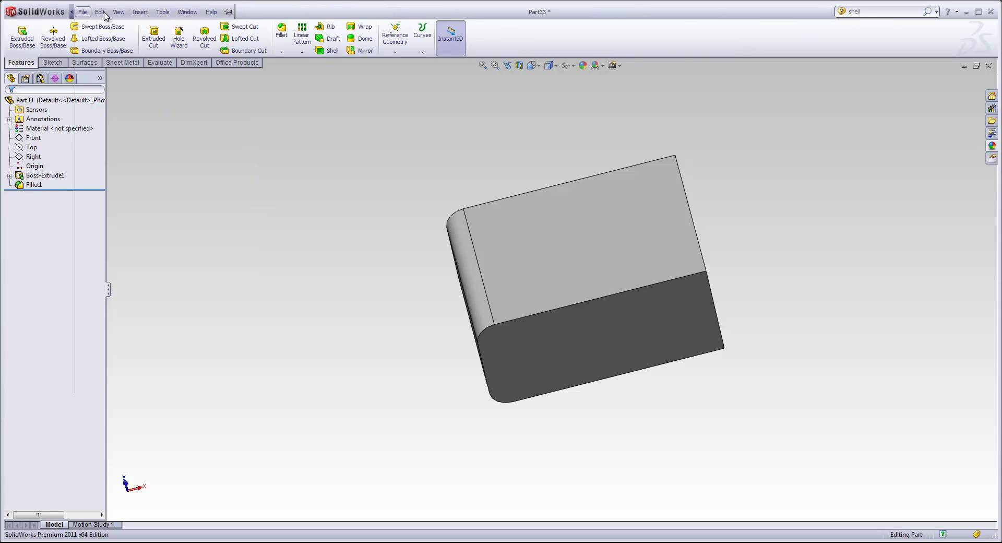
{"action": "left_click", "coordinate": [212, 11]}
{"action": "left_click", "coordinate": [211, 12]}
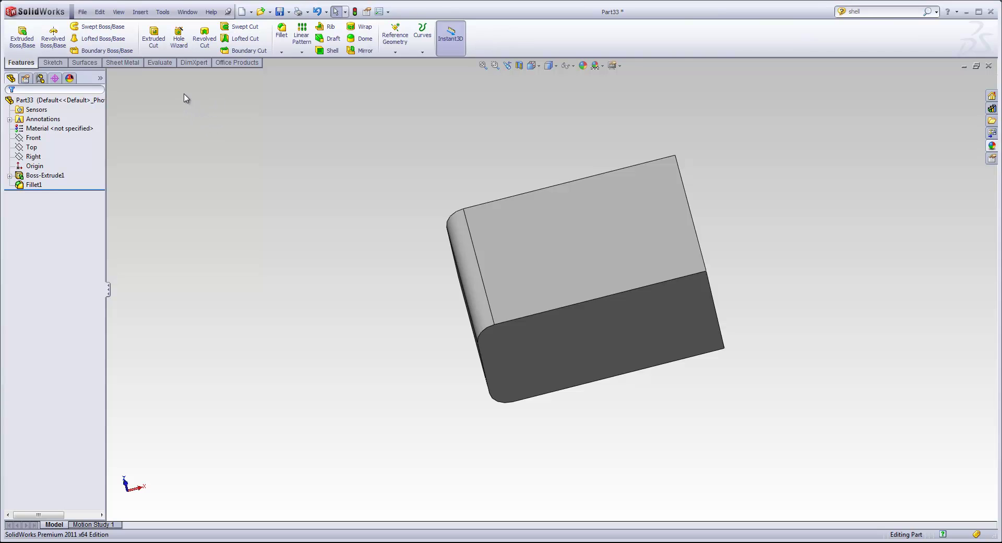
Browse the Tools menu, then switch the CommandManager to the Sketch tab.
{"action": "left_click", "coordinate": [164, 12]}
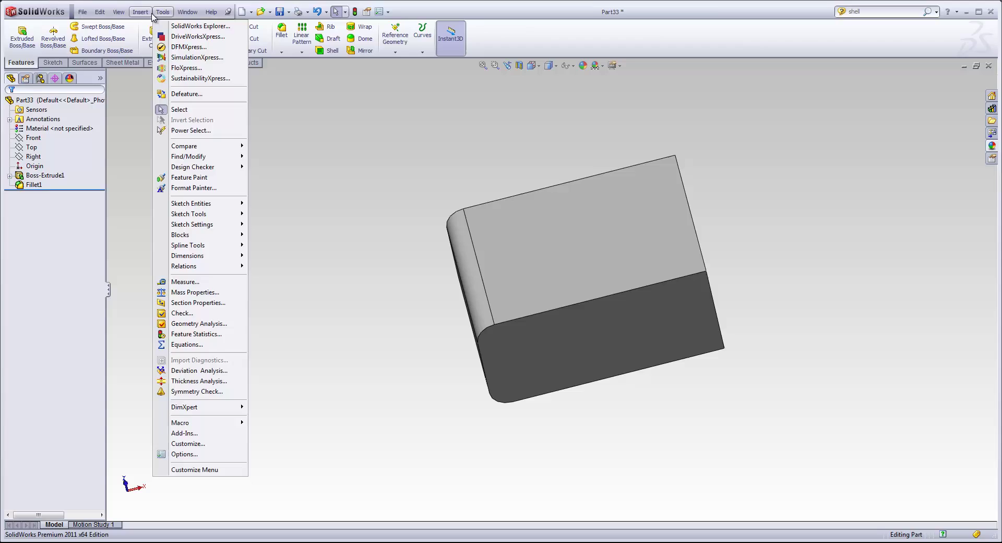
{"action": "mouse_move", "coordinate": [140, 13]}
{"action": "left_click", "coordinate": [138, 123]}
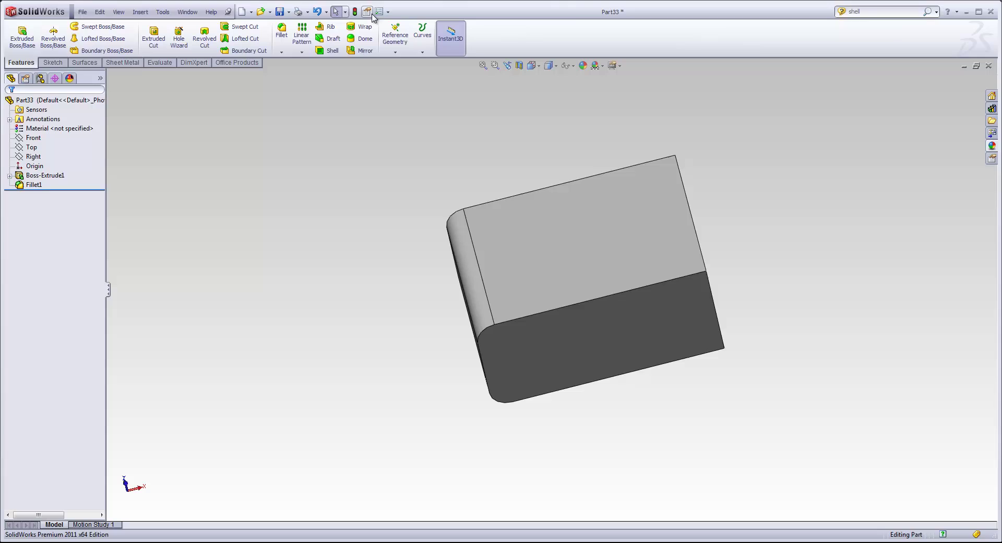
{"action": "left_click", "coordinate": [53, 63]}
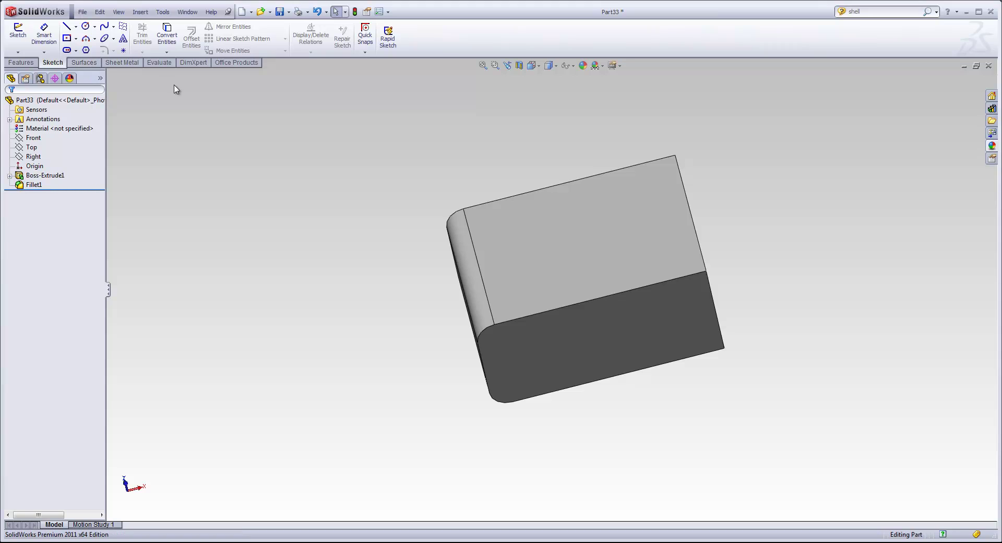
Return to the Features tab and look through Insert > Features without choosing anything.
{"action": "left_click", "coordinate": [30, 63]}
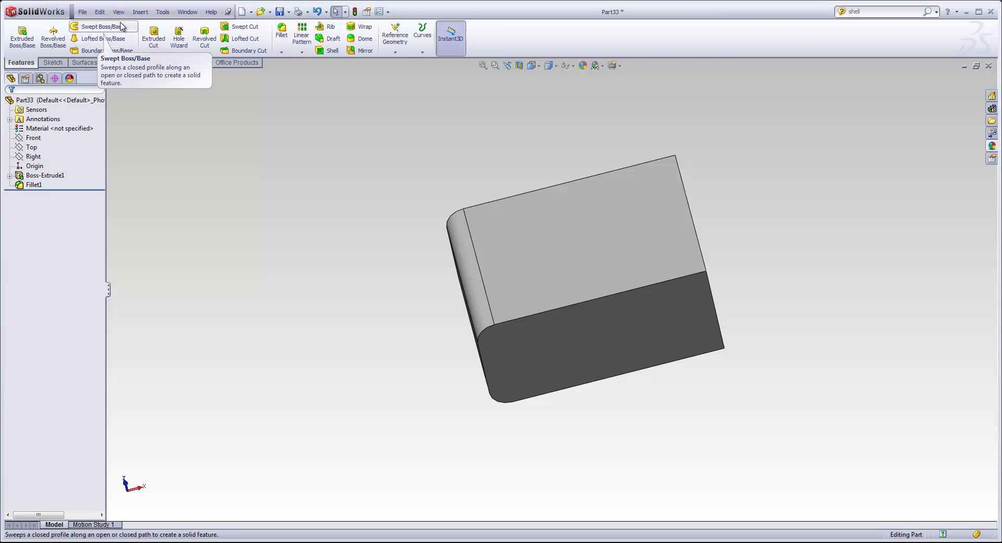
{"action": "left_click", "coordinate": [141, 11]}
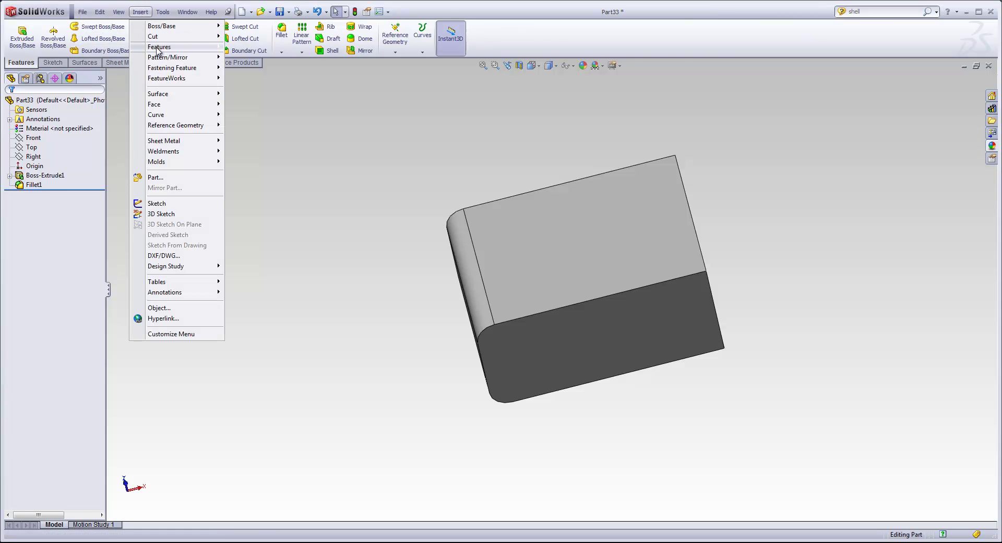
{"action": "mouse_move", "coordinate": [159, 48]}
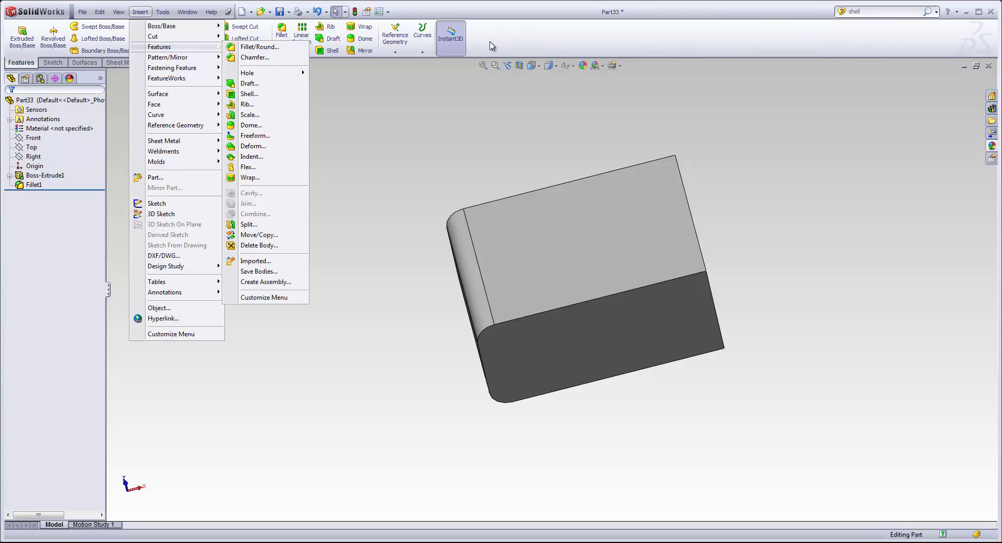
{"action": "left_click", "coordinate": [443, 100]}
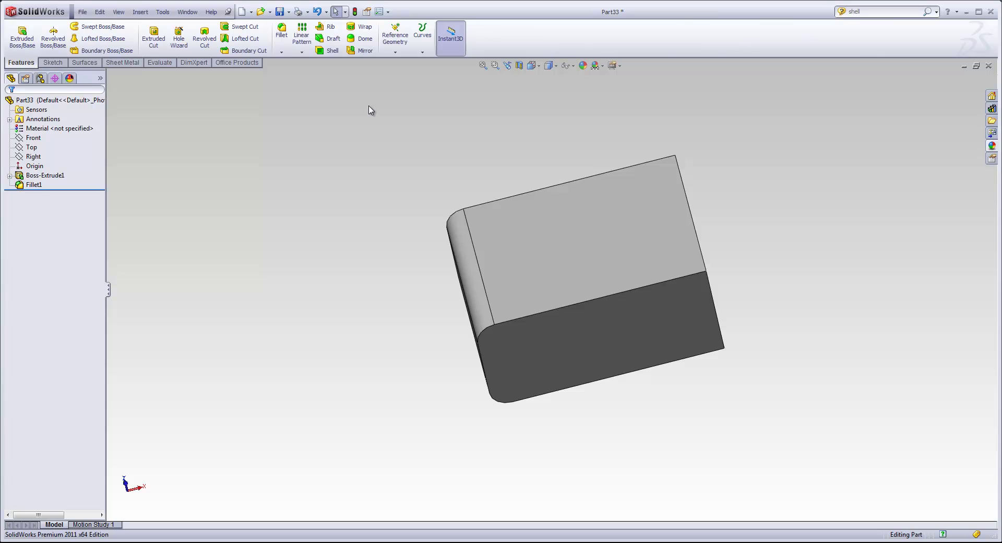
Drag the Freeform command from Customize > Commands > Features onto the Features tab.
{"action": "right_click", "coordinate": [489, 36]}
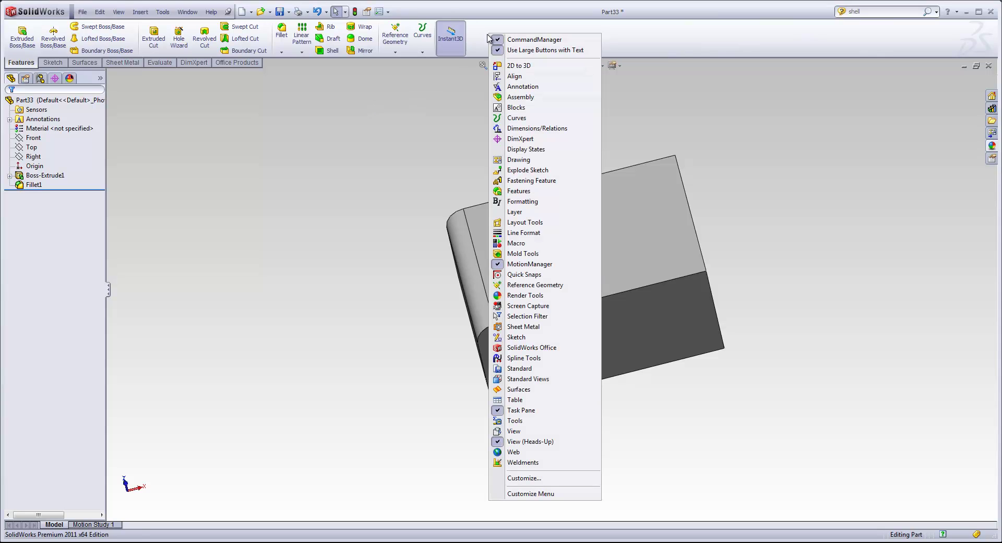
{"action": "left_click", "coordinate": [521, 479]}
{"action": "left_click", "coordinate": [312, 133]}
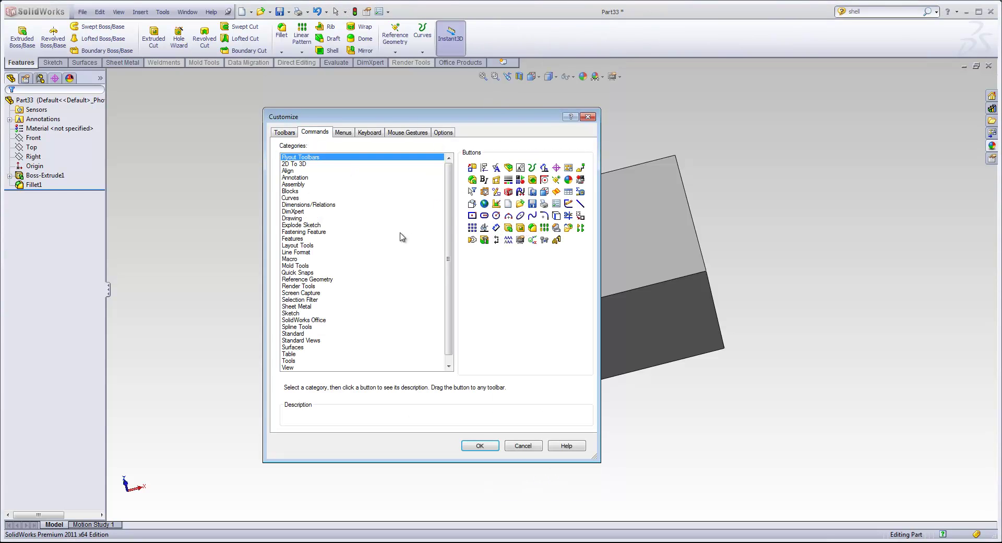
{"action": "left_click", "coordinate": [292, 239]}
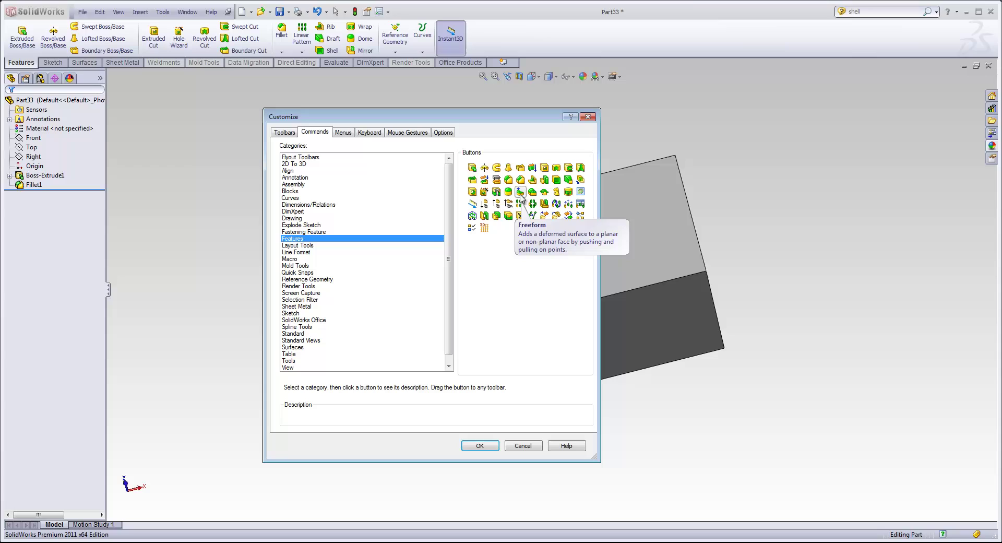
{"action": "left_click_drag", "start_coordinate": [519, 195], "coordinate": [491, 62]}
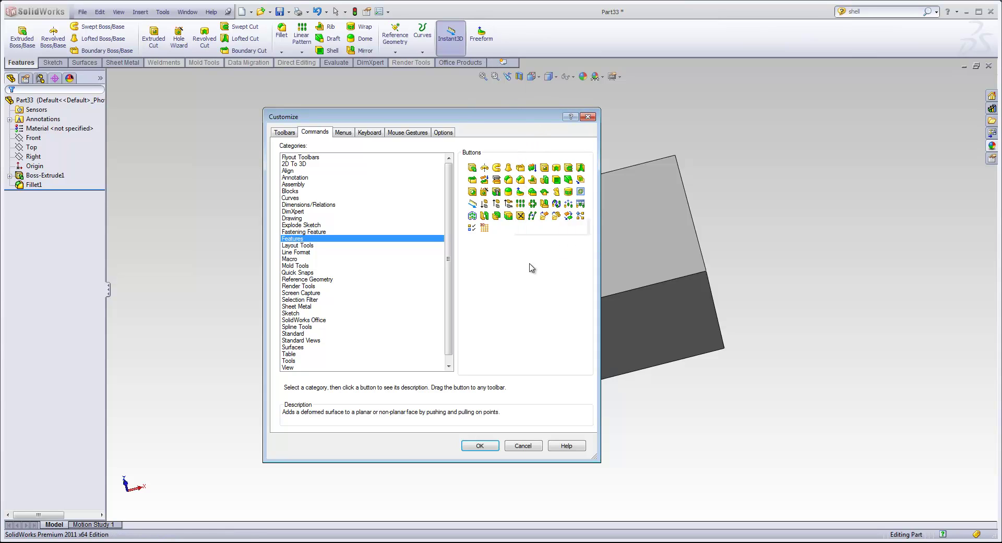
{"action": "left_click", "coordinate": [523, 448]}
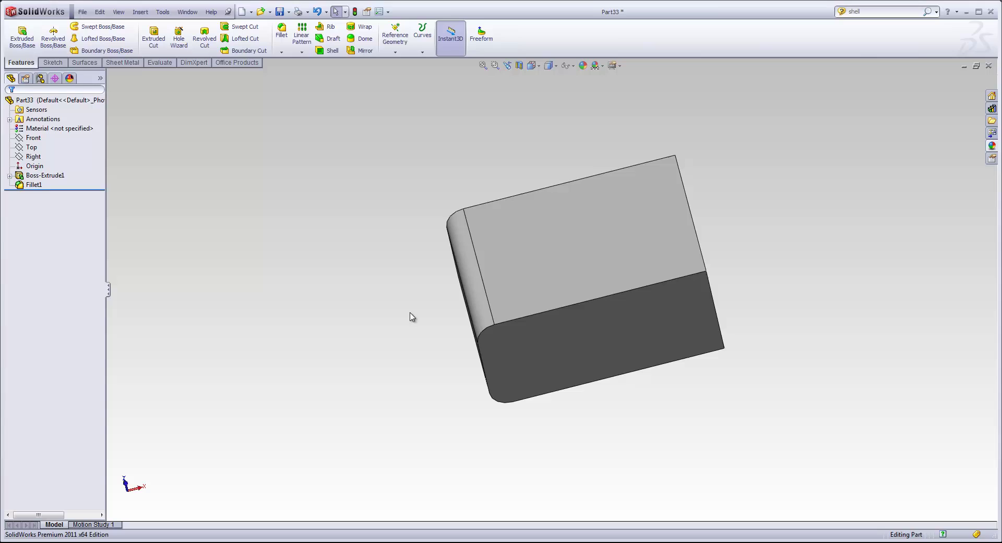
{"action": "right_click", "coordinate": [130, 63]}
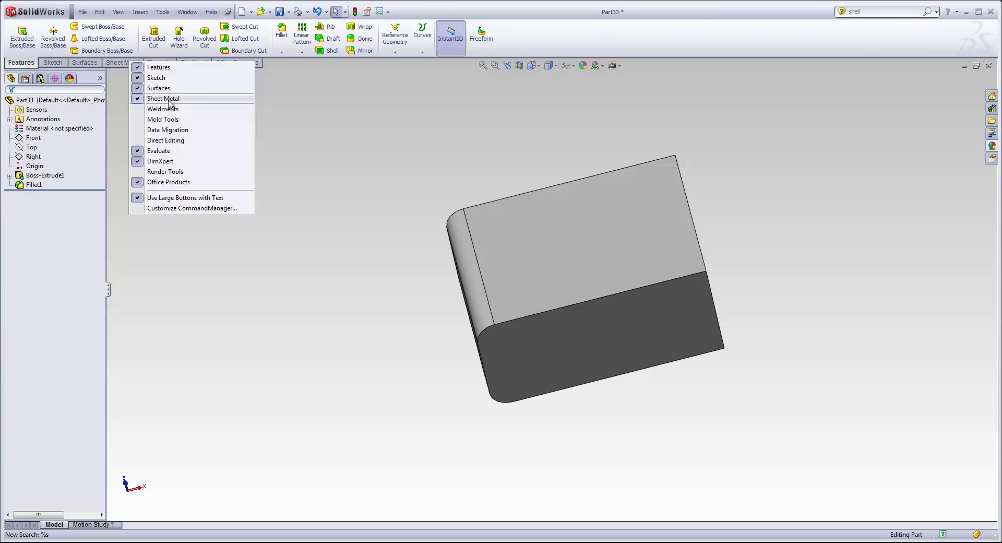
{"action": "left_click", "coordinate": [314, 152]}
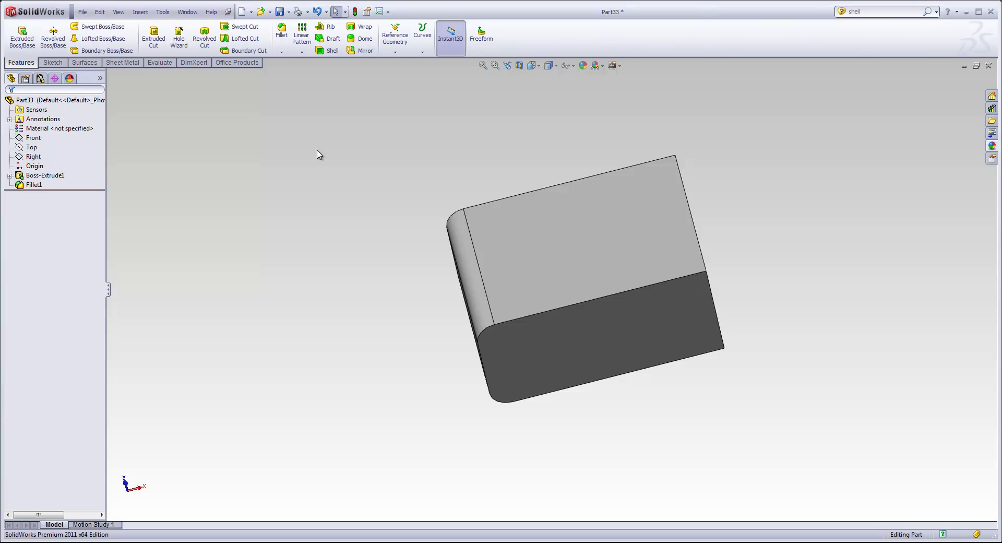
Add Save and New buttons to the S-key shortcut bar via Customize, then confirm with OK.
{"action": "key", "text": "s"}
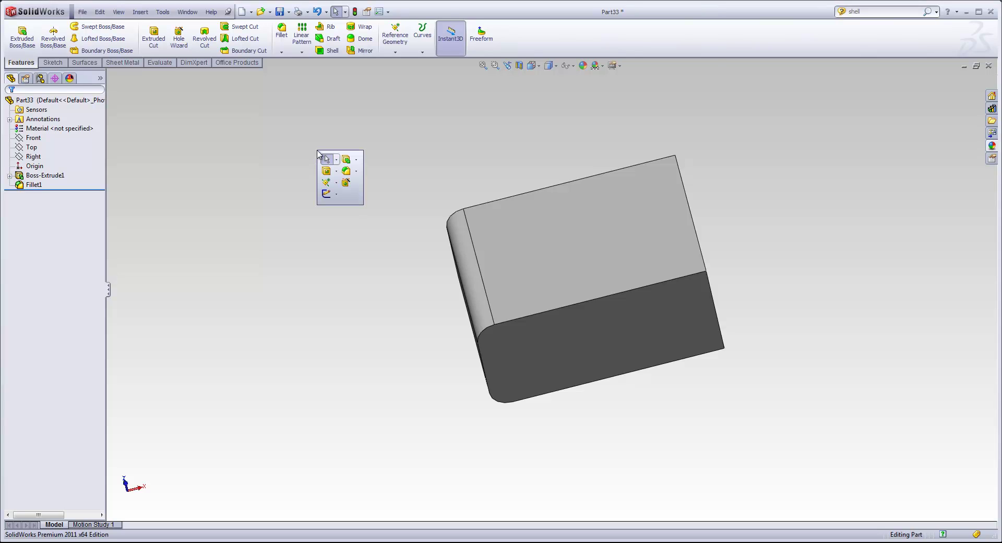
{"action": "right_click", "coordinate": [349, 195]}
{"action": "left_click", "coordinate": [376, 201]}
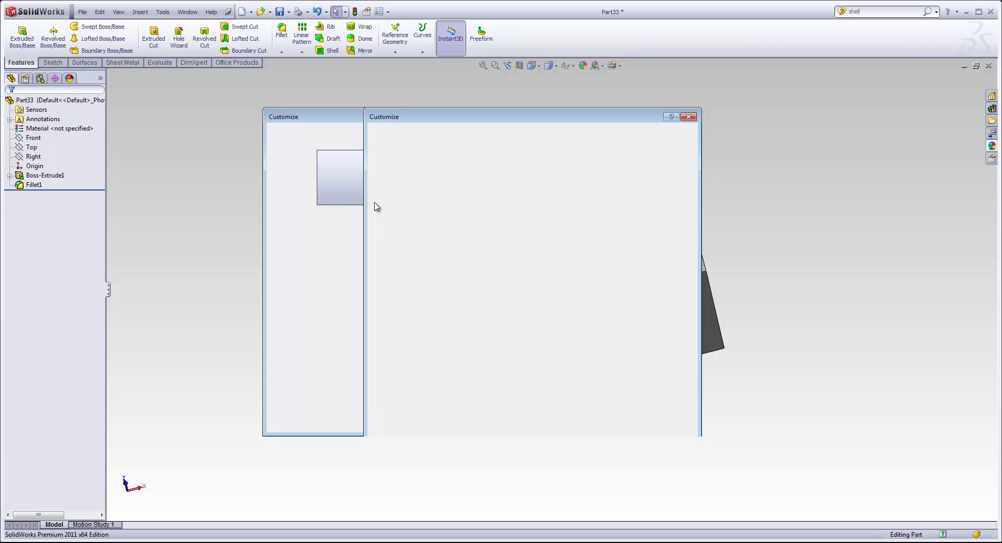
{"action": "left_click", "coordinate": [344, 202]}
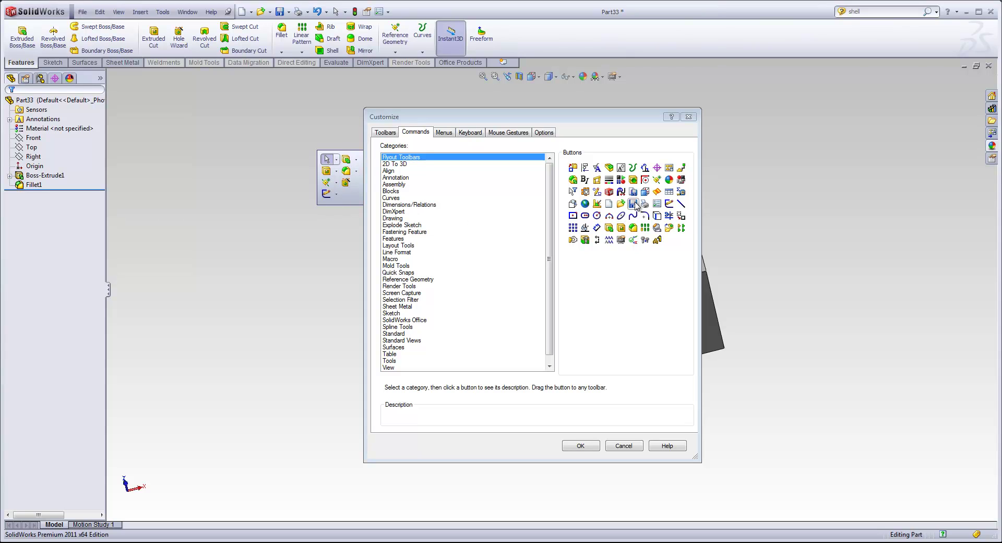
{"action": "left_click_drag", "start_coordinate": [634, 204], "coordinate": [342, 200]}
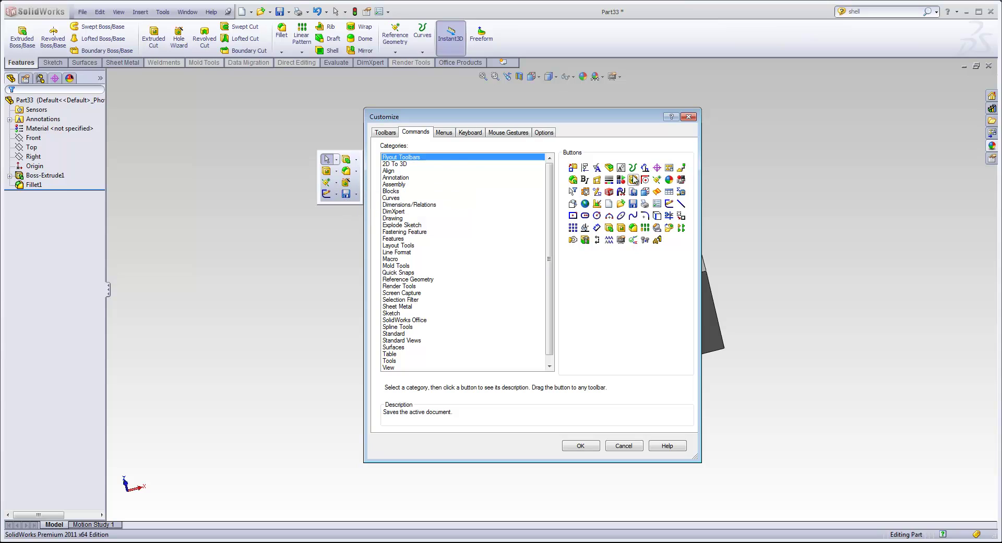
{"action": "left_click_drag", "start_coordinate": [609, 204], "coordinate": [341, 198]}
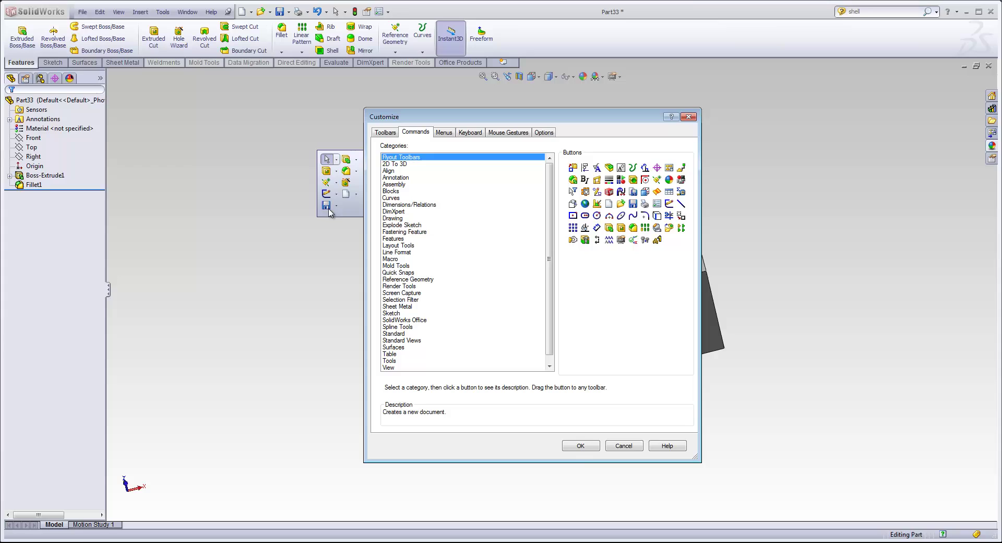
{"action": "left_click", "coordinate": [581, 446]}
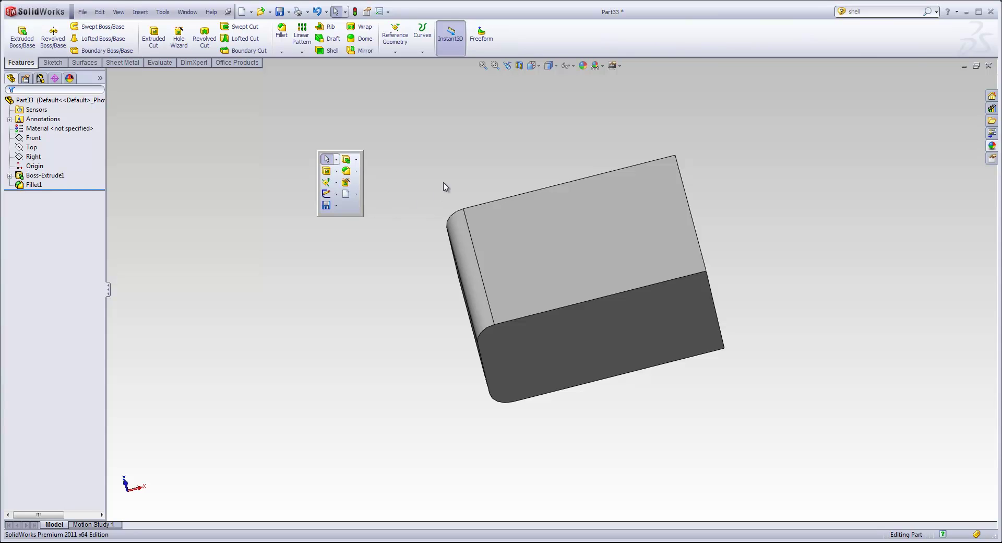
{"action": "right_click", "coordinate": [525, 225]}
{"action": "left_click", "coordinate": [538, 194]}
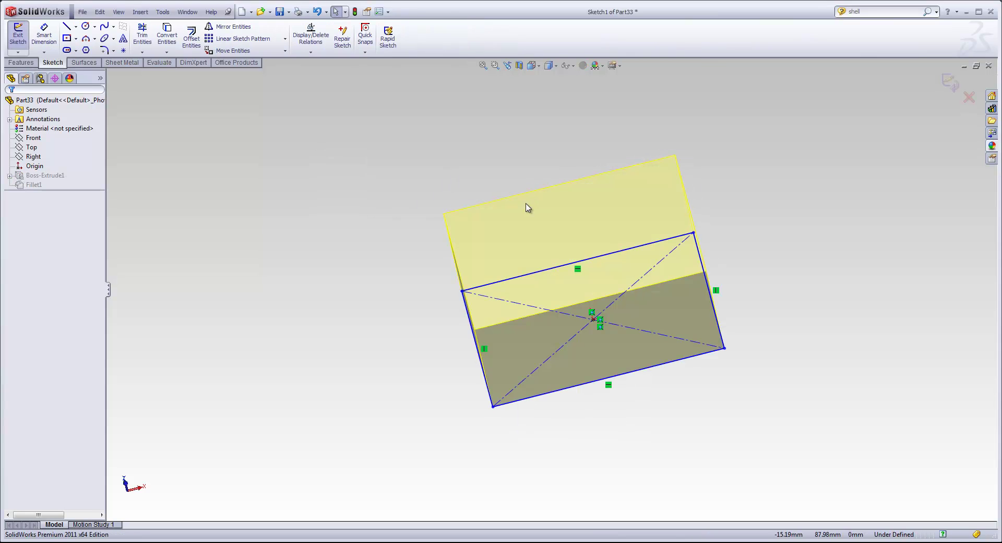
{"action": "key", "text": "s"}
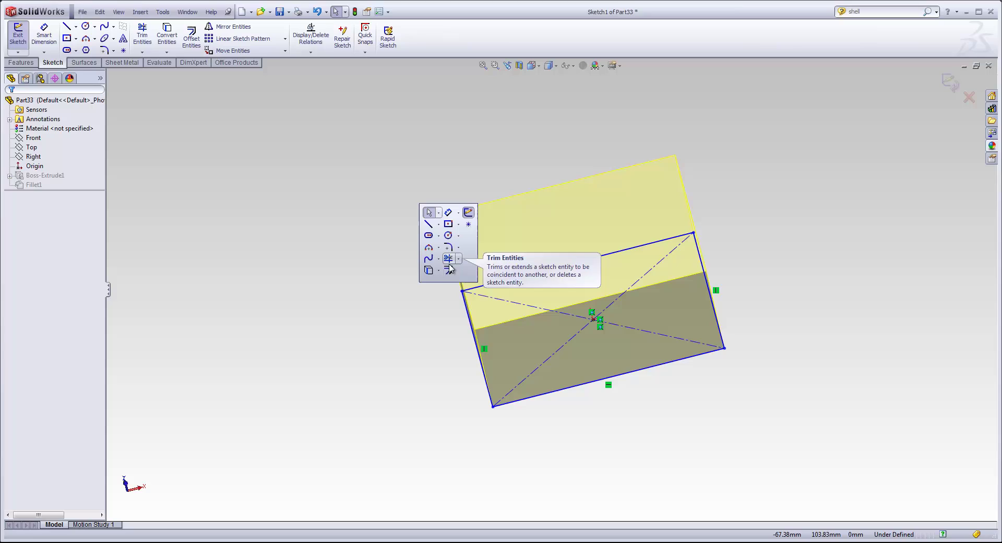
{"action": "right_click", "coordinate": [470, 237]}
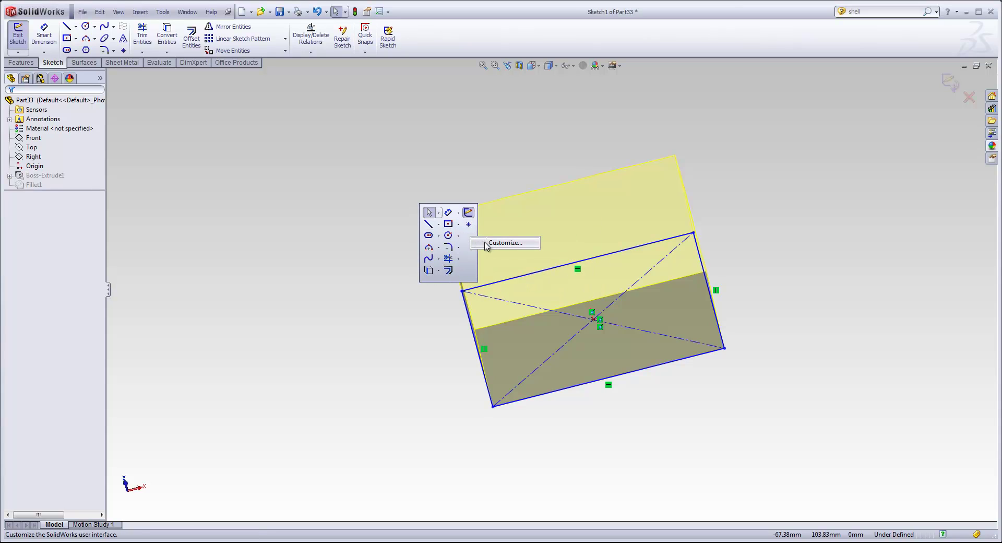
{"action": "left_click", "coordinate": [481, 176]}
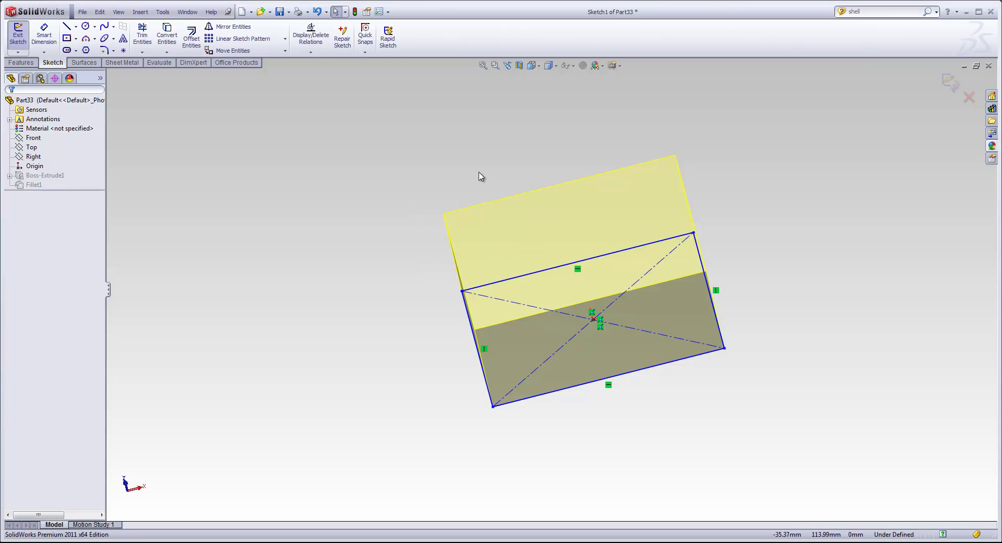
{"action": "left_click", "coordinate": [950, 84]}
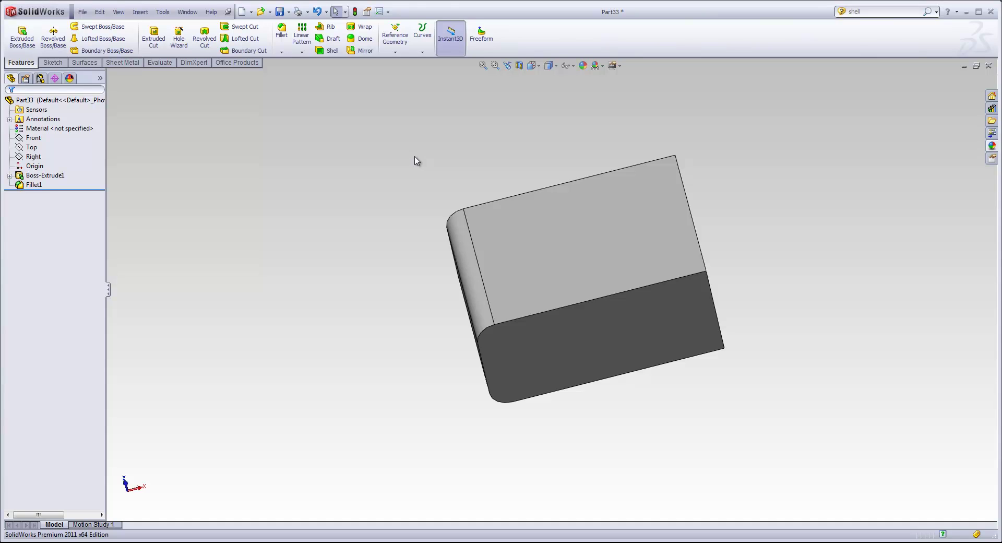
{"action": "left_click", "coordinate": [212, 12]}
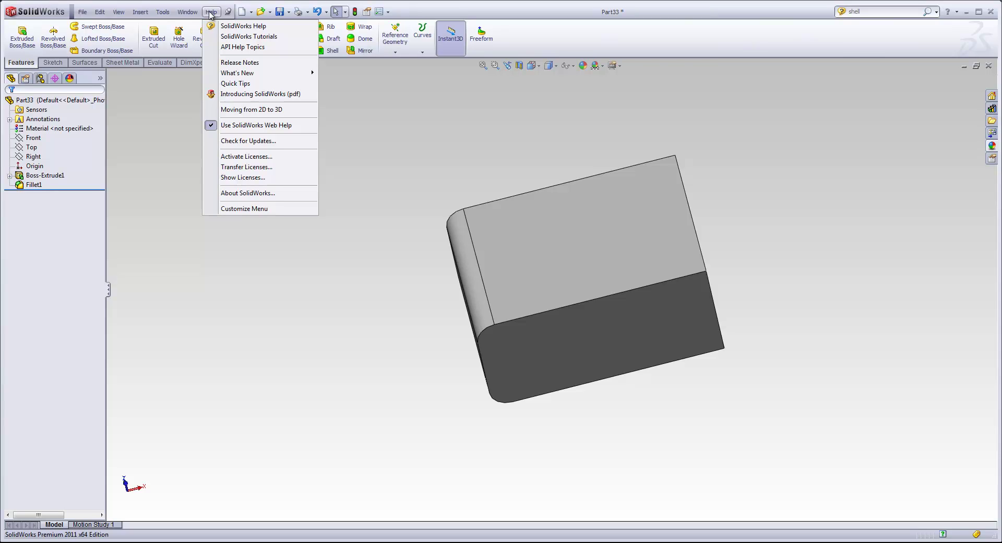
{"action": "left_click", "coordinate": [241, 38]}
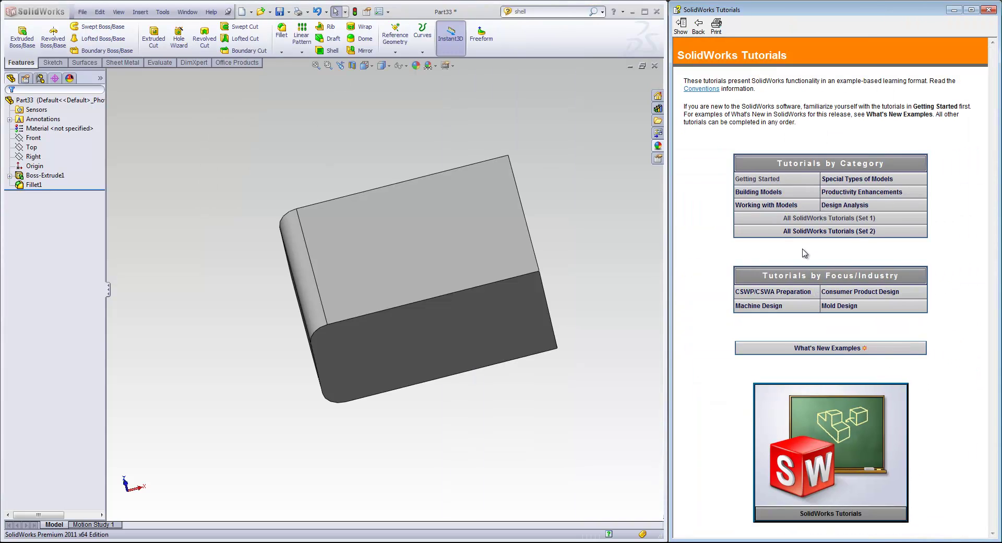
{"action": "left_click", "coordinate": [830, 219]}
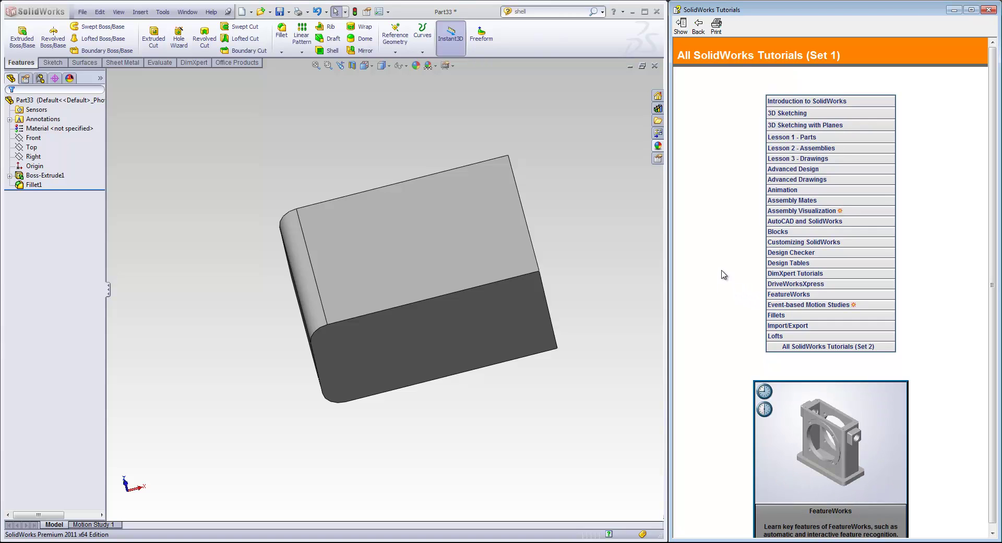
{"action": "left_click", "coordinate": [988, 10]}
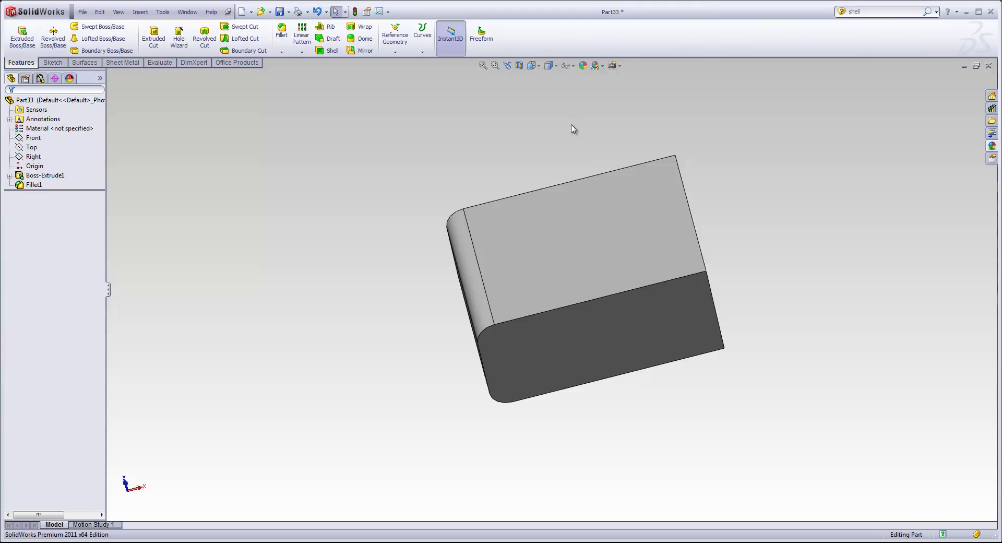
{"action": "left_click", "coordinate": [31, 137]}
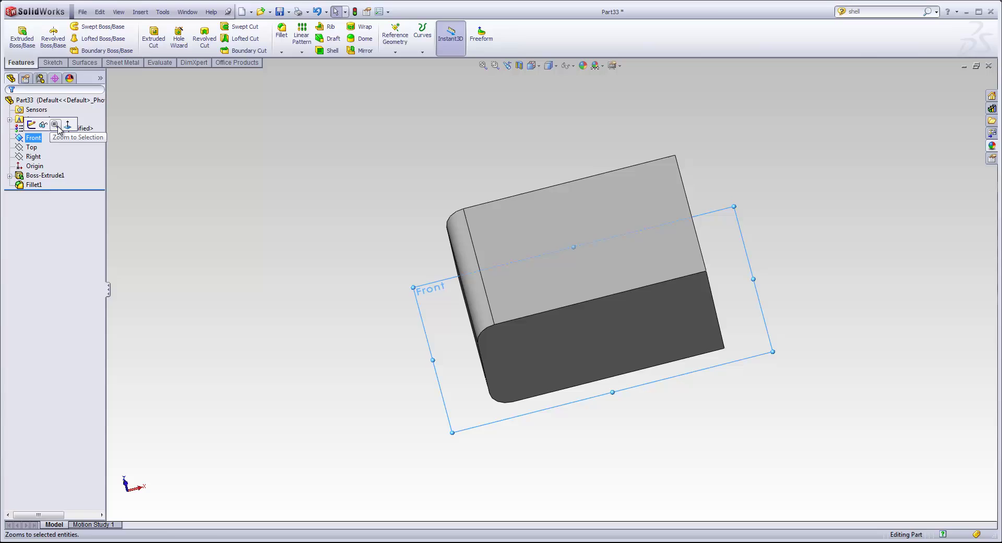
{"action": "left_click", "coordinate": [45, 175]}
{"action": "left_click", "coordinate": [33, 185], "text": "ctrl"}
{"action": "left_click", "coordinate": [33, 185], "text": "ctrl"}
{"action": "left_click", "coordinate": [31, 157], "text": "ctrl"}
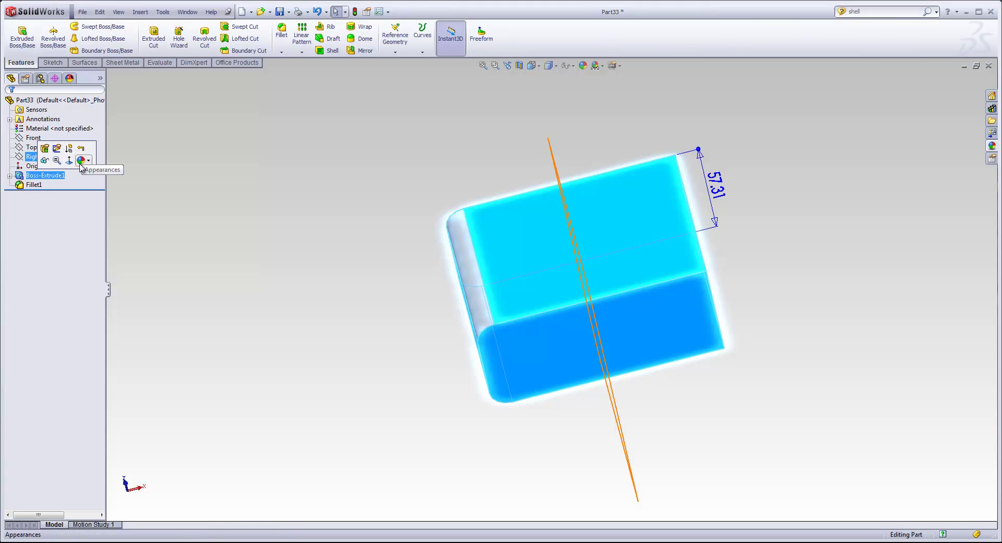
{"action": "left_click", "coordinate": [33, 157], "text": "ctrl"}
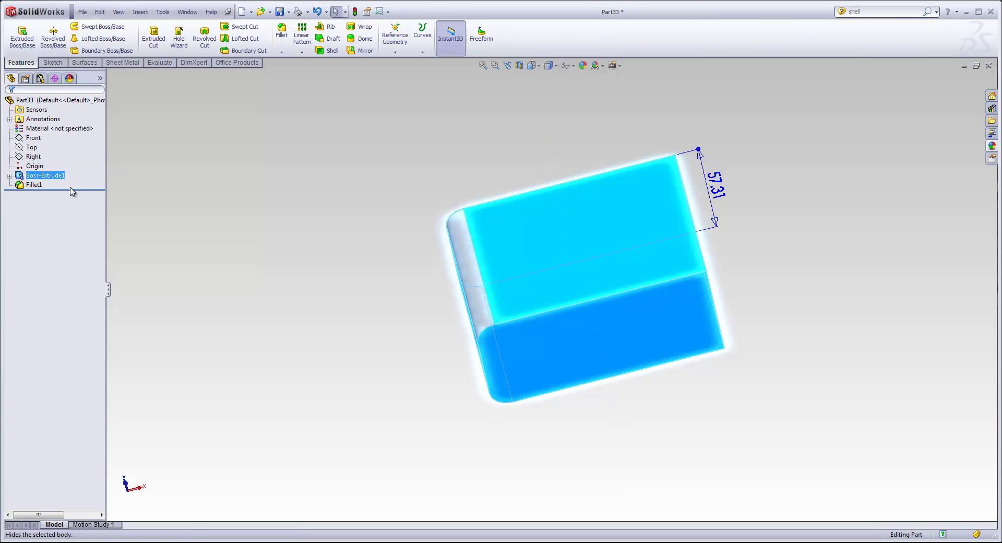
{"action": "left_click", "coordinate": [140, 218]}
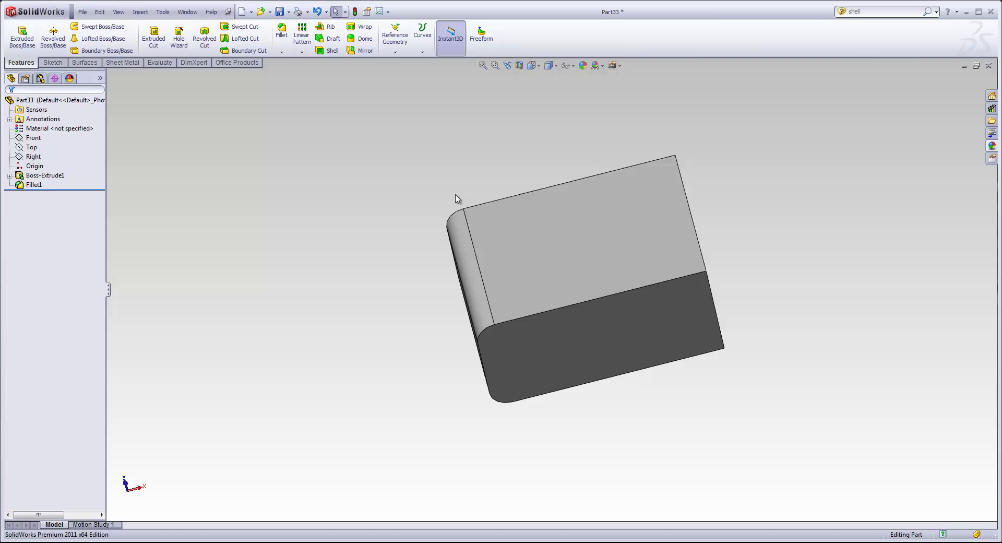
{"action": "left_click", "coordinate": [517, 196]}
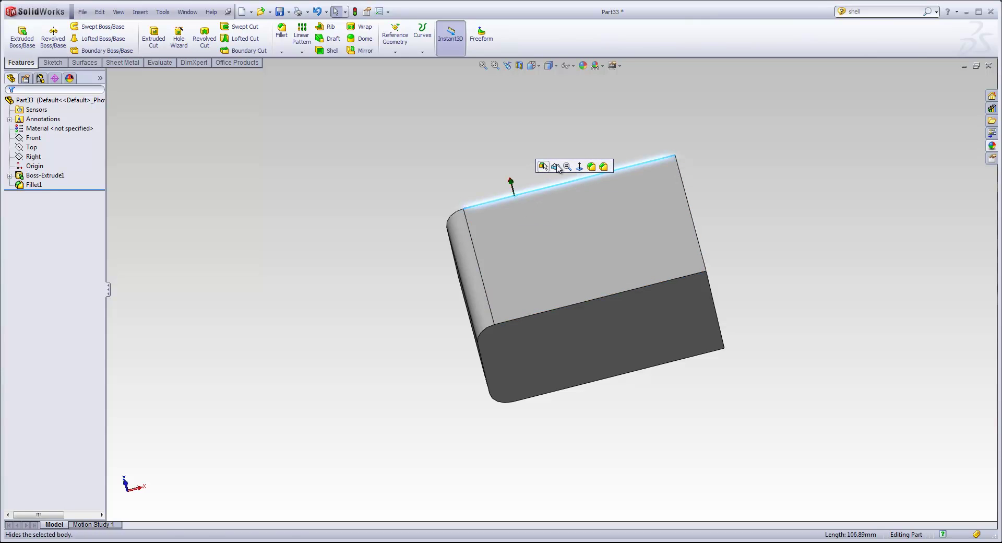
{"action": "left_click", "coordinate": [563, 221]}
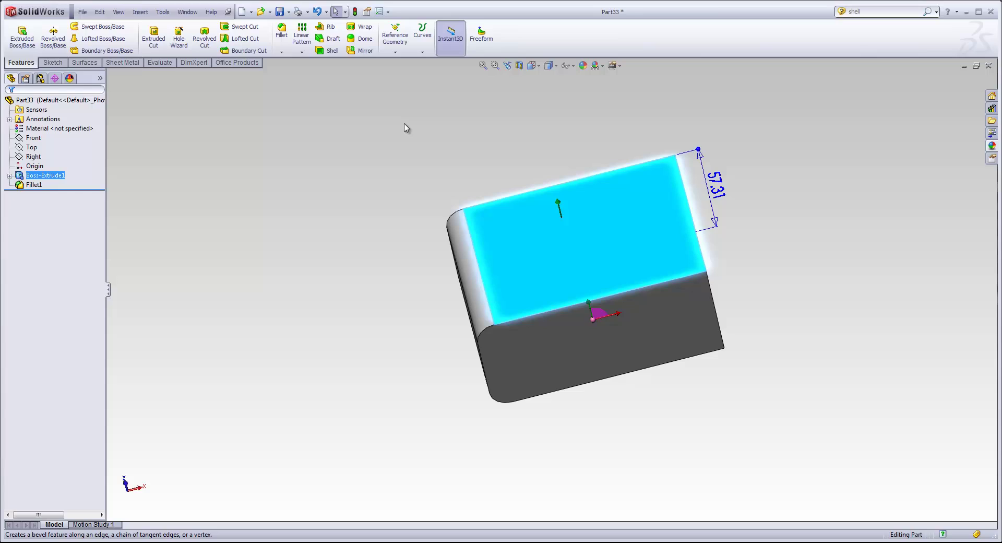
{"action": "key", "text": "Escape"}
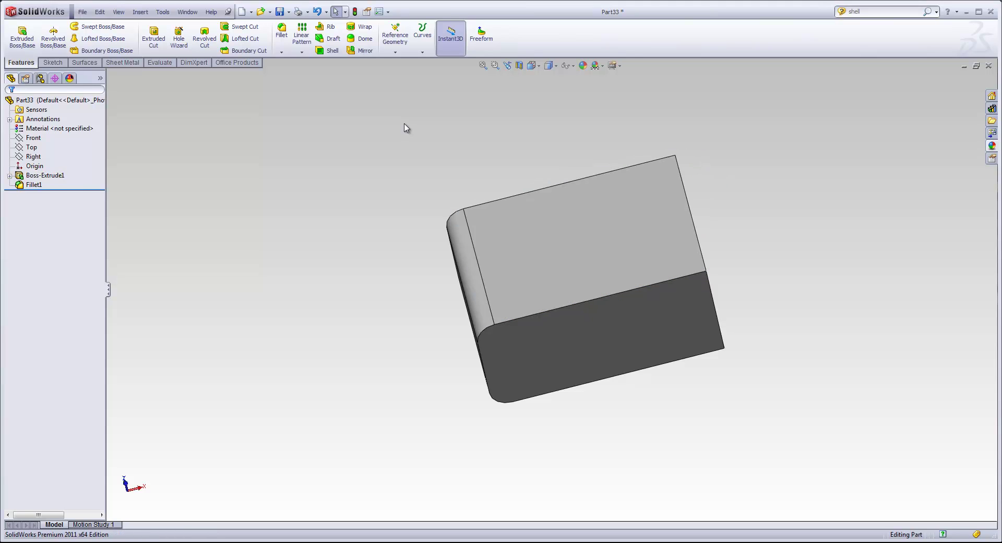